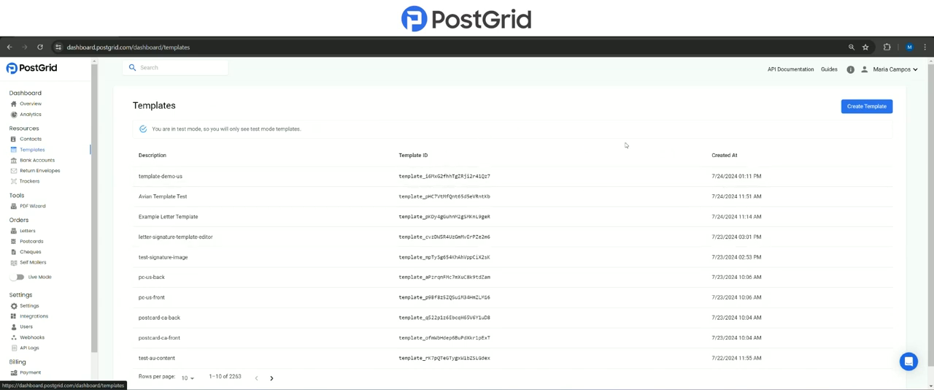
- Start creating a new template from the Templates list
left_click(864, 108)
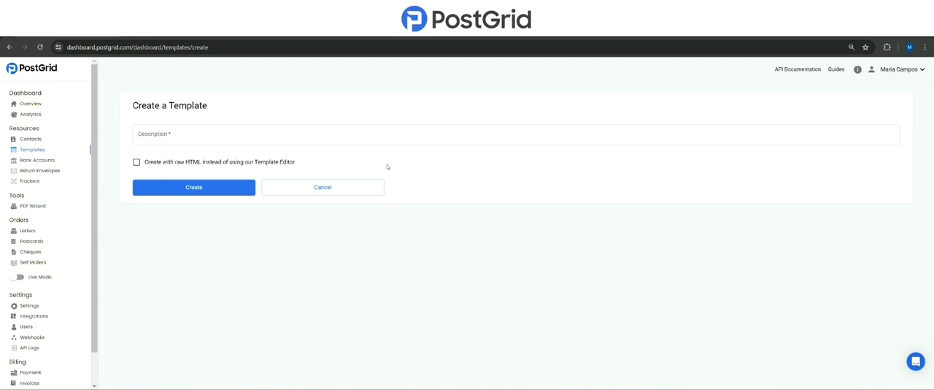
left_click(137, 161)
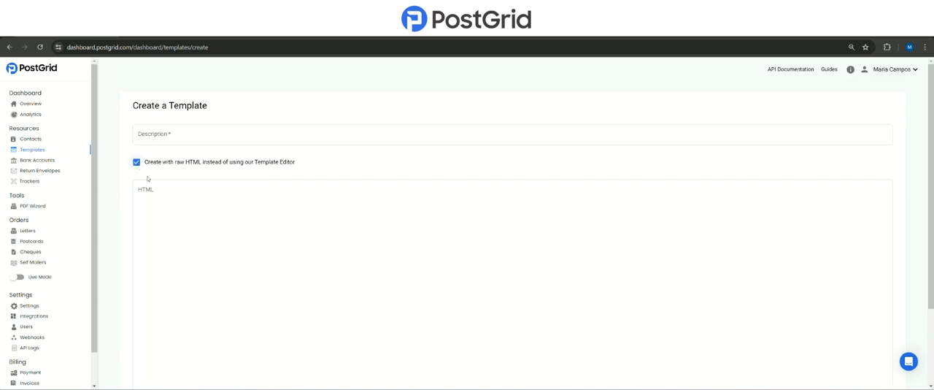
scroll(183, 202, "down", 2)
scroll(183, 202, "up", 2)
left_click(136, 162)
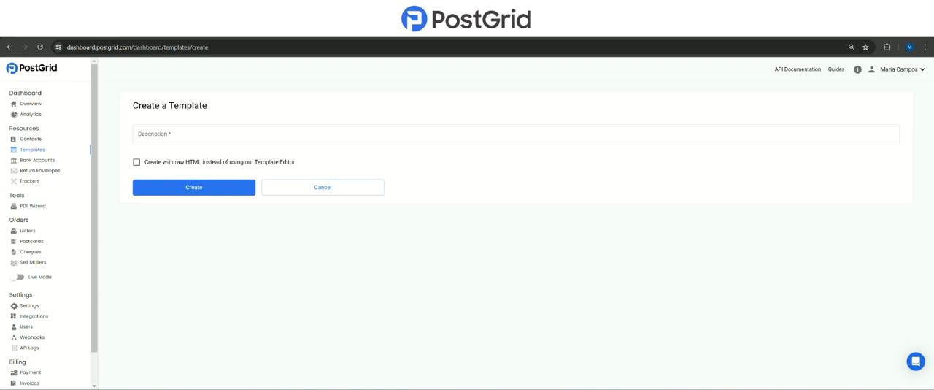
- Create a template described as "Demo Letter - US" and start editing it as a US & International letter
left_click(217, 133)
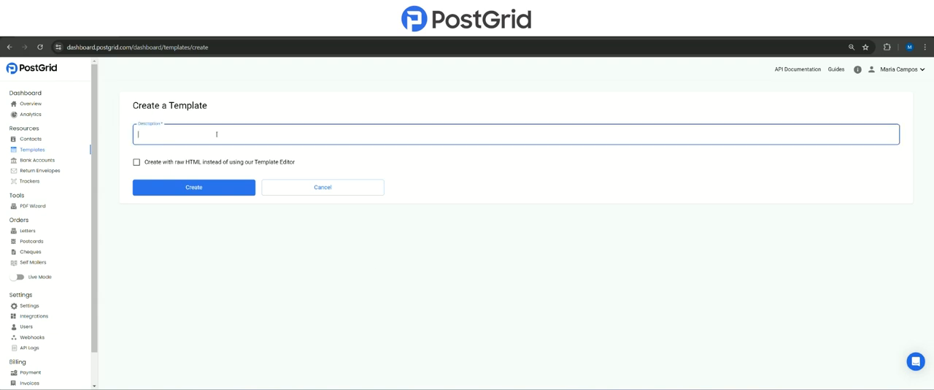
type("Demo Letter - US")
left_click(220, 186)
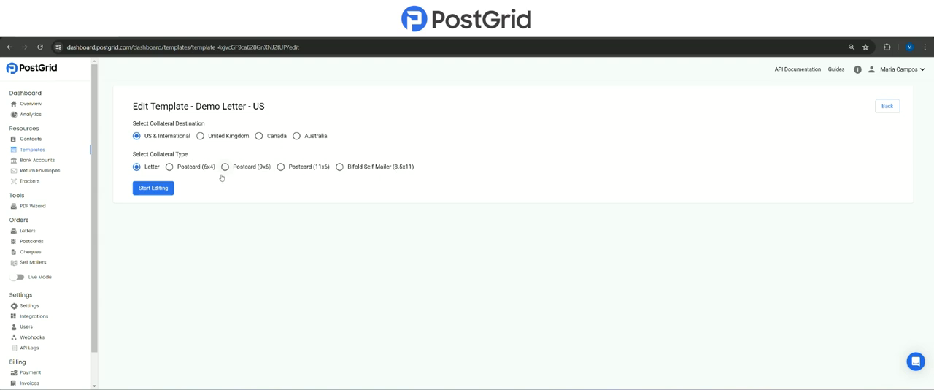
left_click(167, 192)
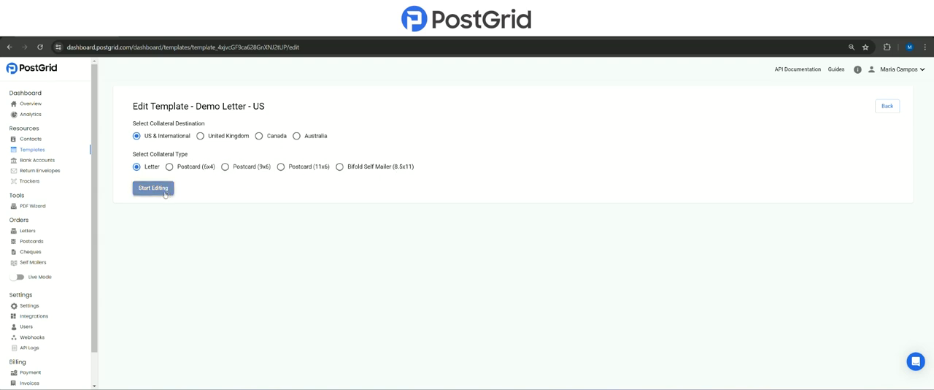
left_click(164, 193)
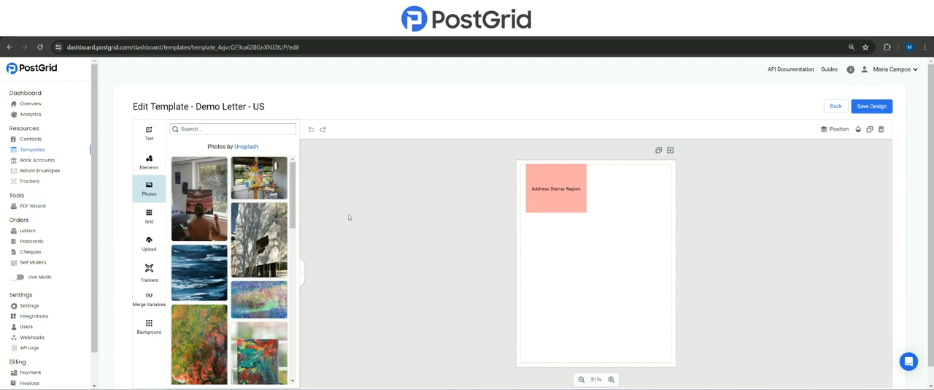
- Search the stock photos for "real estate" and add the photo of the row of houses to the letter page
key("ctrl+plus")
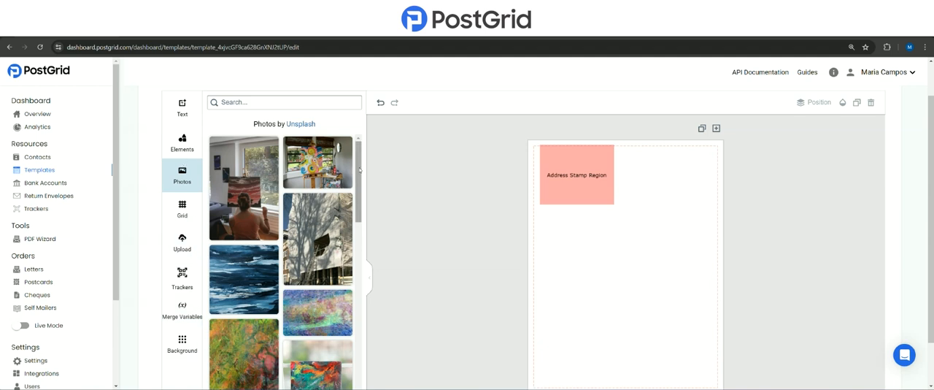
left_click_drag(360, 171, 363, 215)
left_click(187, 251)
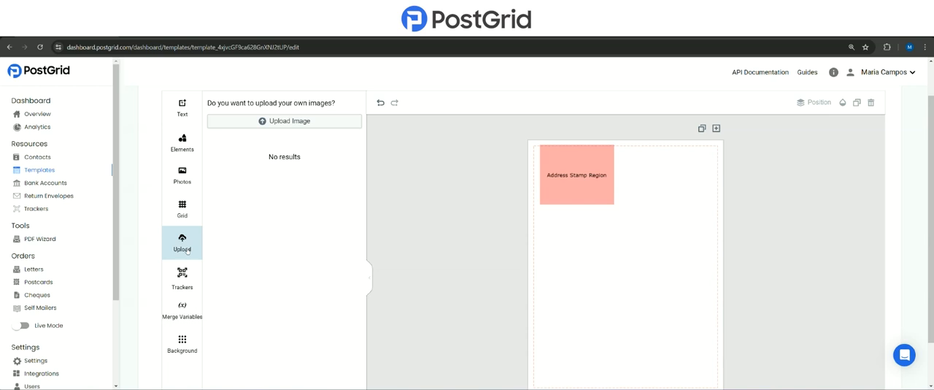
left_click(183, 177)
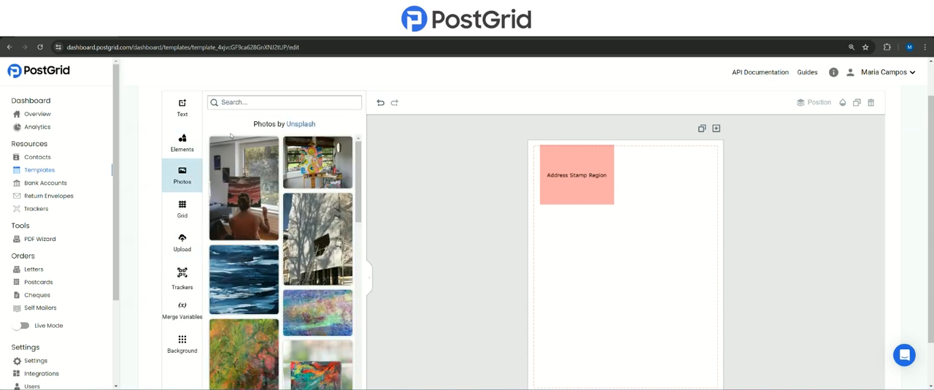
left_click(243, 101)
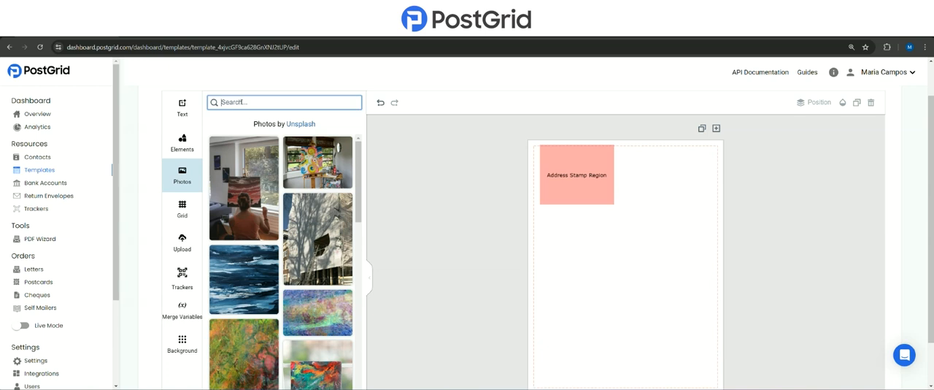
type("real estate")
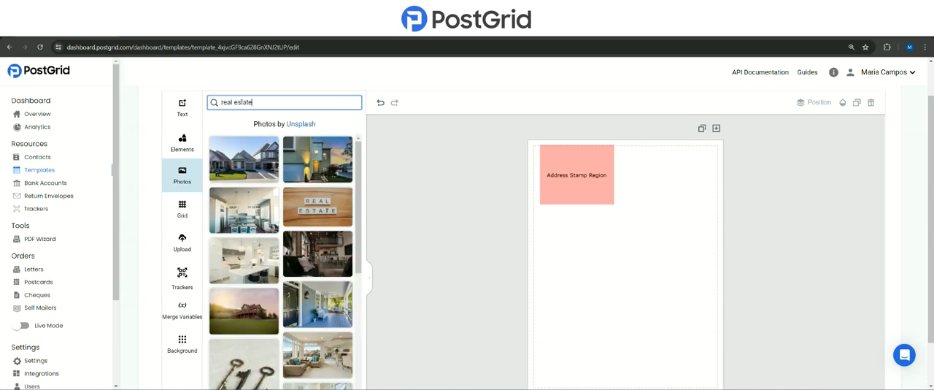
left_click(255, 162)
left_click(653, 353)
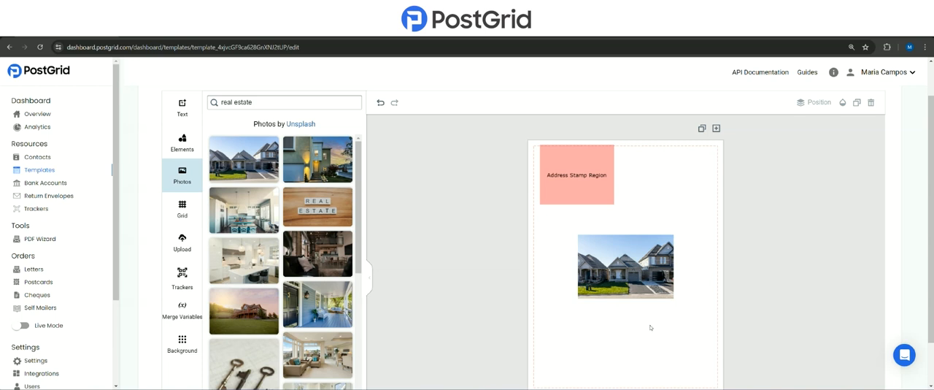
- Try moving, rotating and resizing the houses photo below the address stamp region
mouse_move(616, 267)
left_mouse_down()
mouse_move(615, 278)
mouse_move(582, 256)
mouse_move(659, 229)
mouse_move(616, 260)
left_mouse_up()
mouse_move(626, 203)
left_mouse_down()
mouse_move(640, 207)
mouse_move(622, 207)
left_mouse_up()
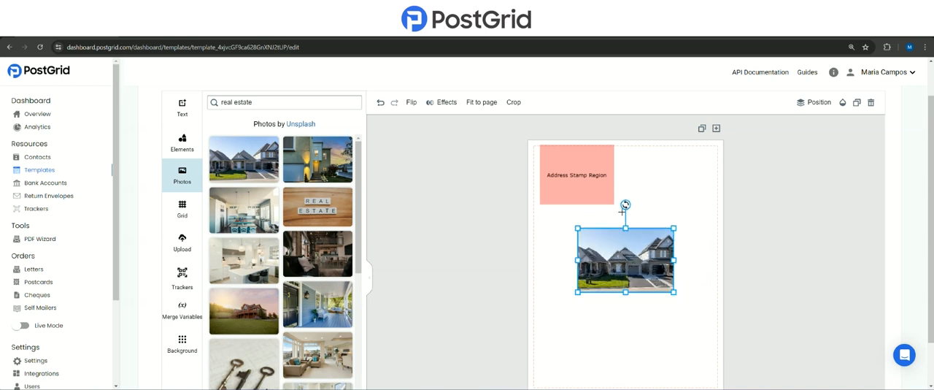
mouse_move(576, 223)
left_mouse_down()
mouse_move(603, 253)
mouse_move(577, 227)
left_mouse_up()
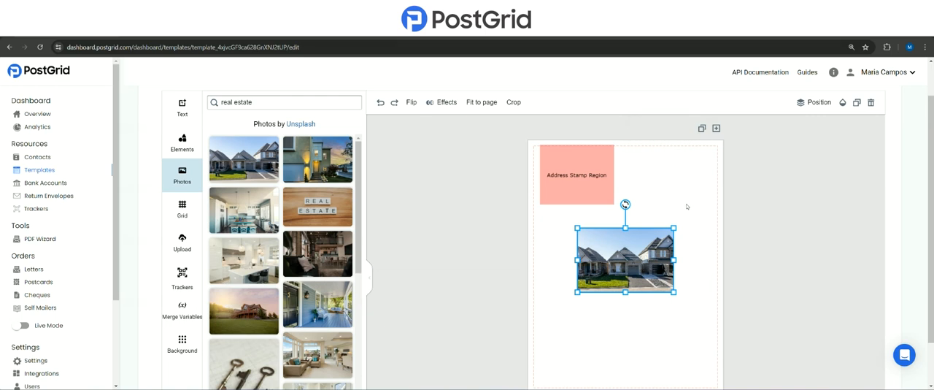
mouse_move(625, 259)
left_mouse_down()
mouse_move(678, 264)
mouse_move(572, 263)
mouse_move(636, 256)
left_mouse_up()
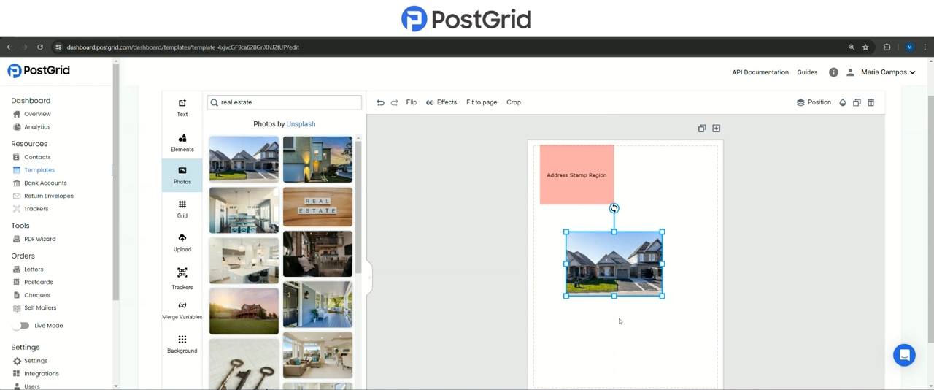
left_click(602, 197)
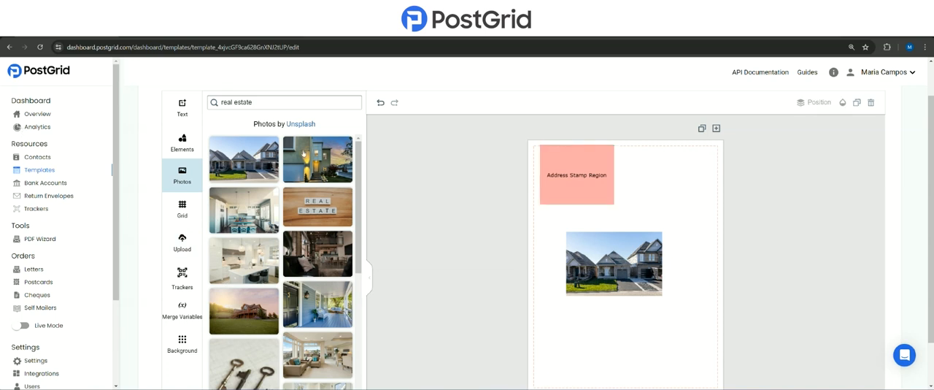
- Add body text reading "Hello" near the middle of the page and move the houses photo beside the address stamp region
left_click(184, 107)
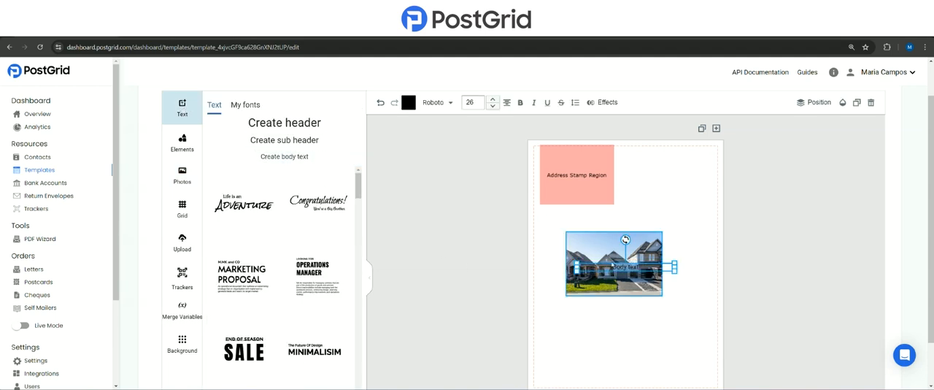
type("Hello")
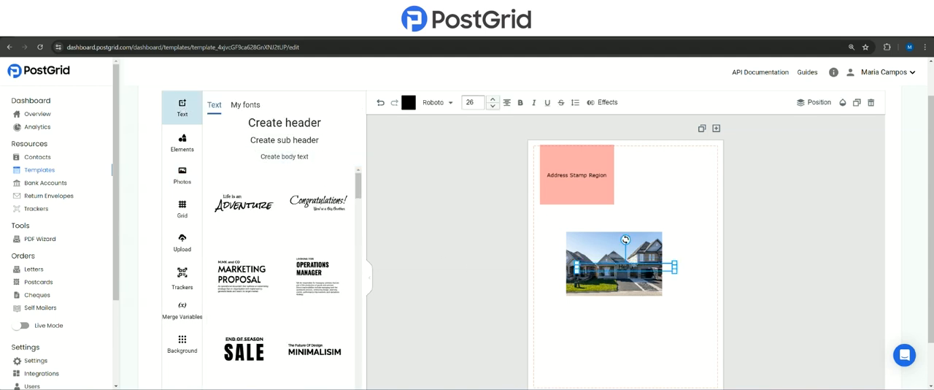
left_click_drag(595, 264, 641, 187)
left_click_drag(622, 268, 609, 287)
left_click(622, 249)
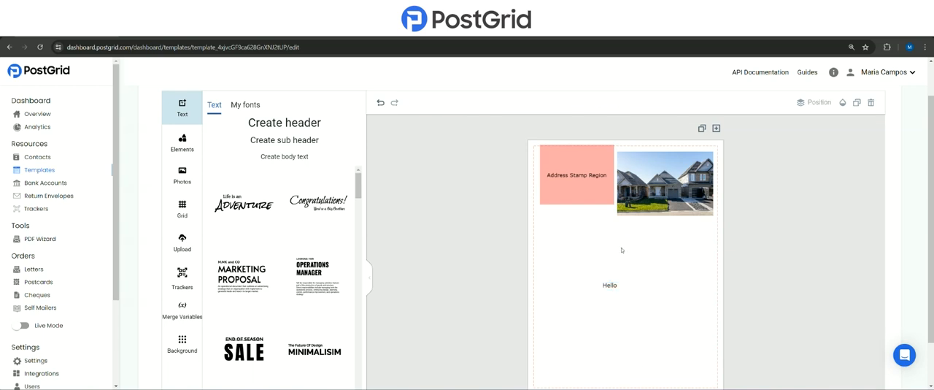
- Switch to the sample-contacts-for-demo spreadsheet and examine the custom columns code, days, invoiceNumber, dateCreated and dateDue
key("ctrl+Tab")
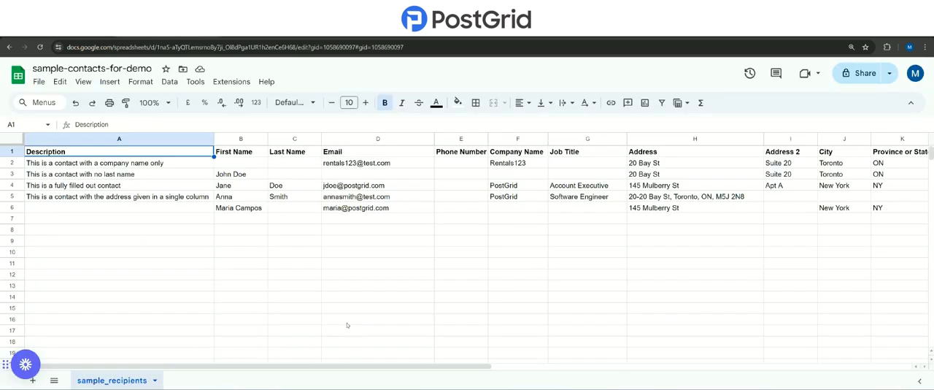
left_click_drag(372, 367, 652, 367)
left_click(478, 155)
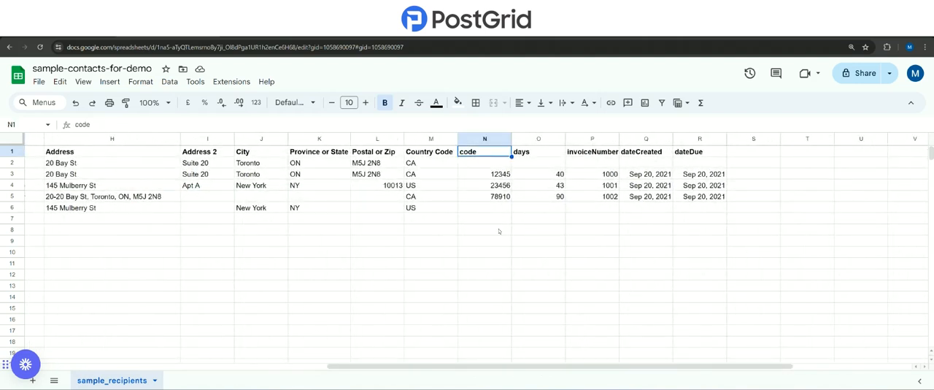
left_click(548, 153)
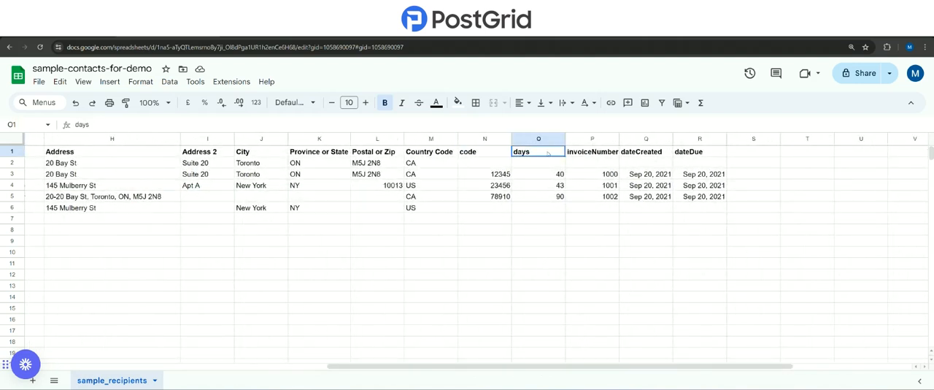
left_click(590, 155)
left_click(670, 156)
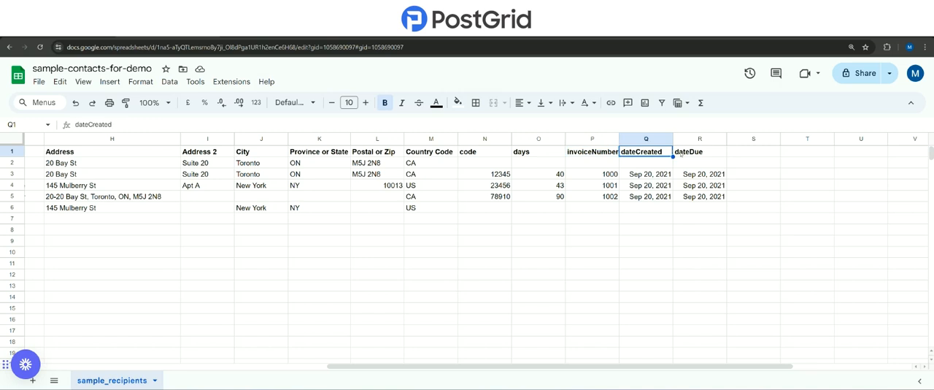
left_click(714, 156)
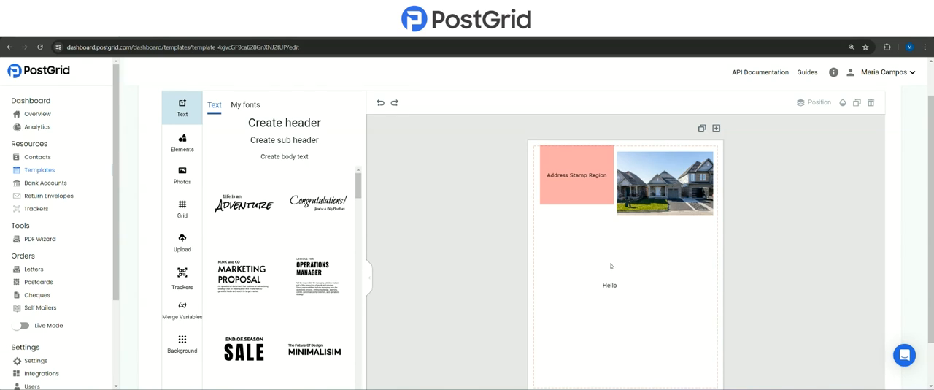
- Back in the PostGrid template, left-align the "Hello" text and extend it with the merge variable {{to.firstName}}
left_click(612, 285)
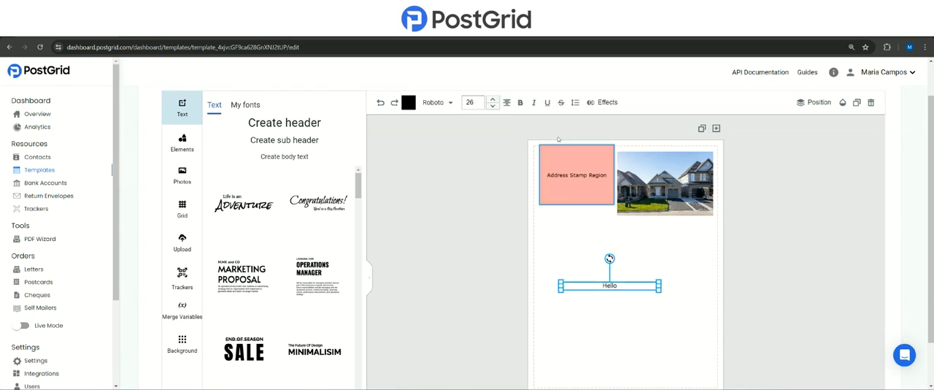
left_click(506, 102)
left_click(506, 102)
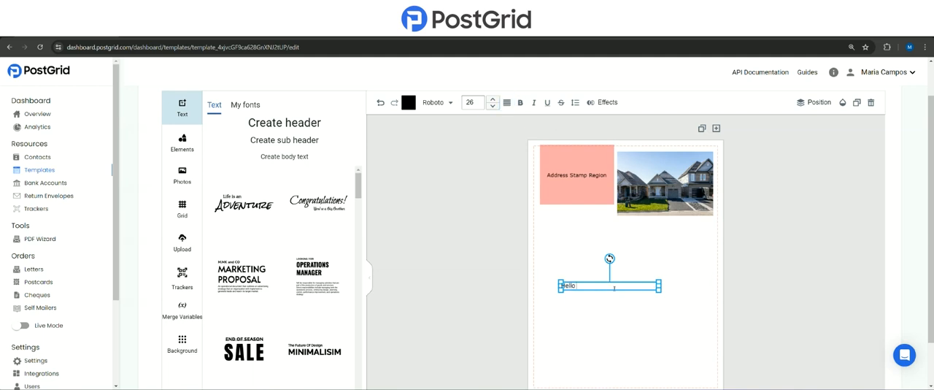
type("{}}")
type("to.")
type("firstName")
left_click(615, 300)
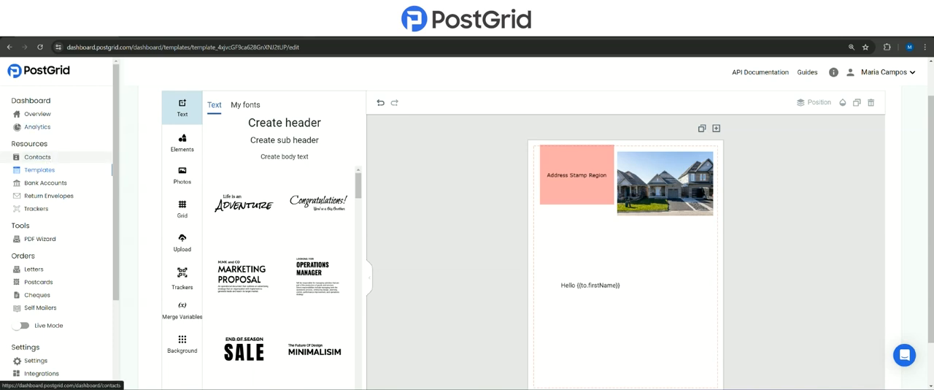
- Open the first contact in the contacts list and go to the raw data in its details
left_click(36, 157)
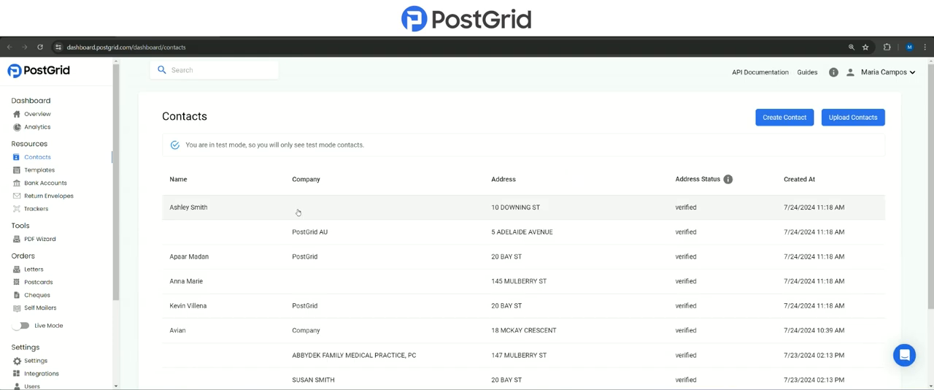
left_click(299, 211)
left_click(281, 312)
scroll(302, 183, "down", 2)
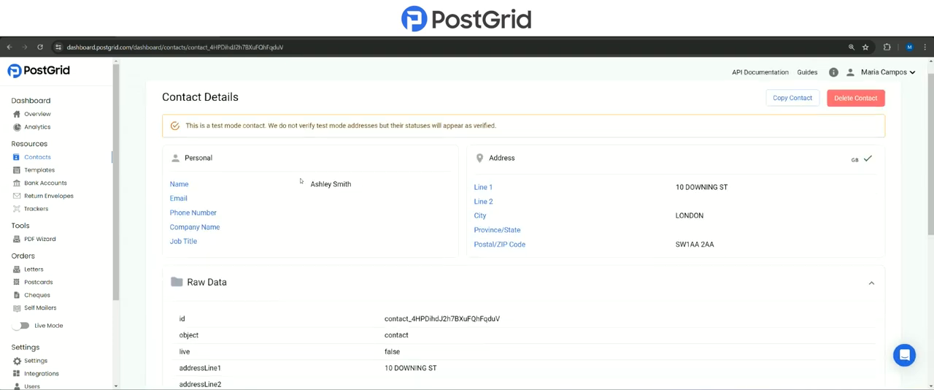
scroll(300, 183, "down", 2)
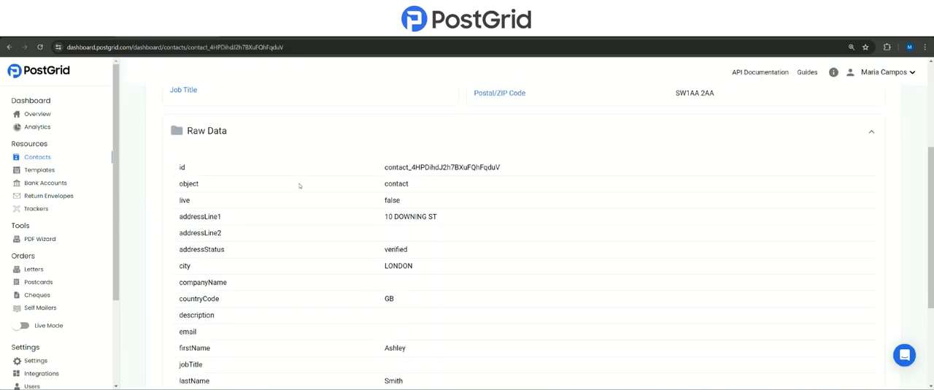
scroll(300, 188, "down", 1)
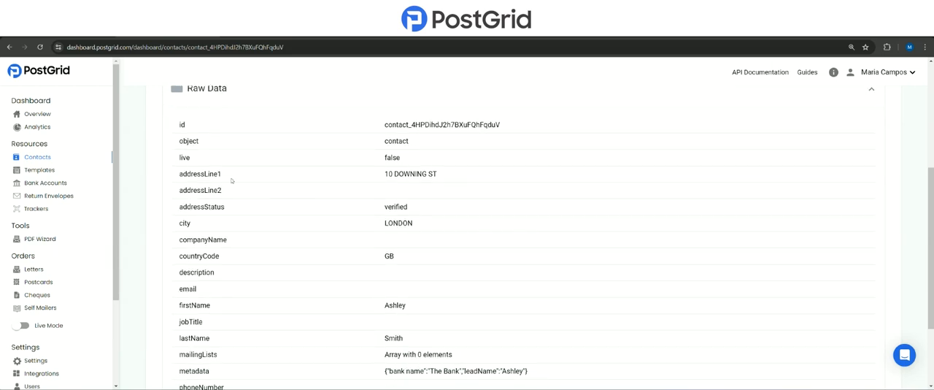
- Examine the contact's raw data field names usable as merge variables, from addressLine1 through provinceOrState
left_click_drag(224, 175, 227, 195)
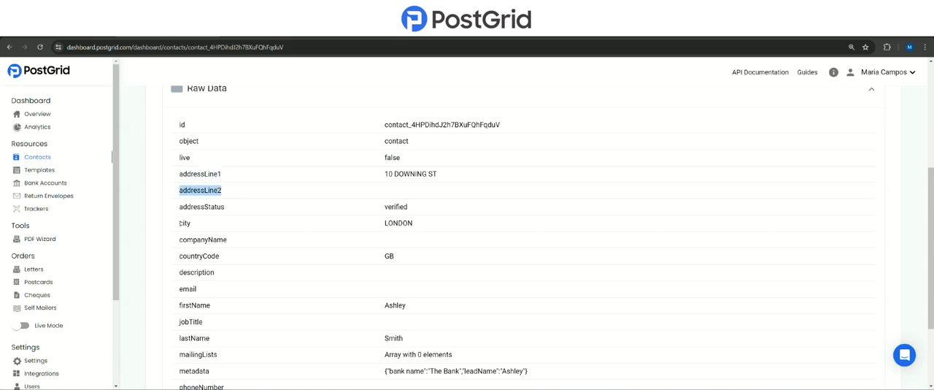
left_click_drag(178, 223, 209, 321)
scroll(209, 321, "down", 2)
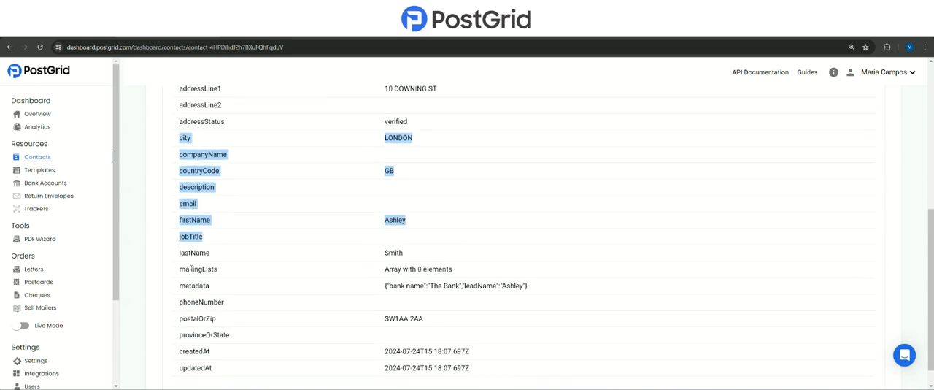
left_click(183, 252)
double_click(192, 252)
left_click_drag(179, 302, 232, 338)
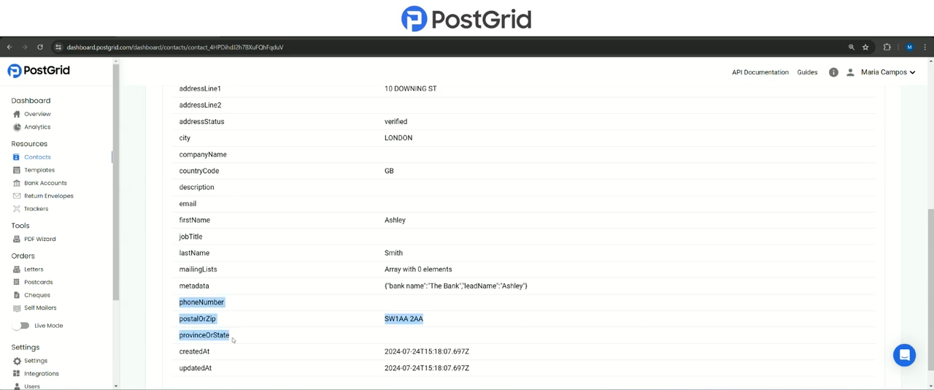
- Return to the letter template editor, add a body text box and place it below the "Hello {{to.firstName}}" line
left_click(329, 284)
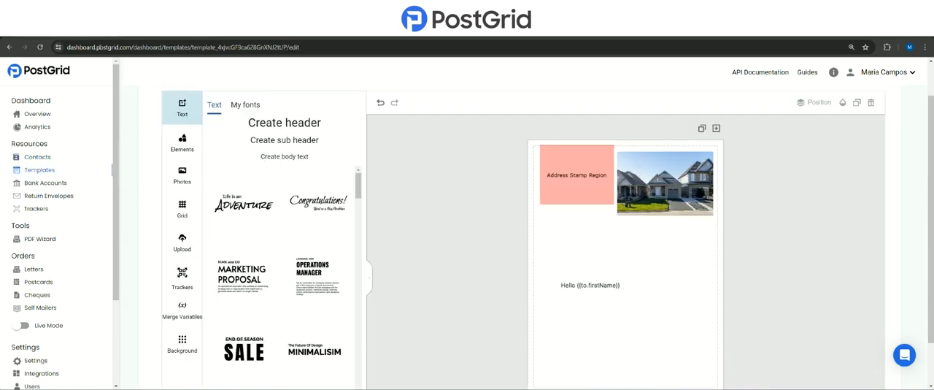
left_click(284, 156)
left_click(637, 268)
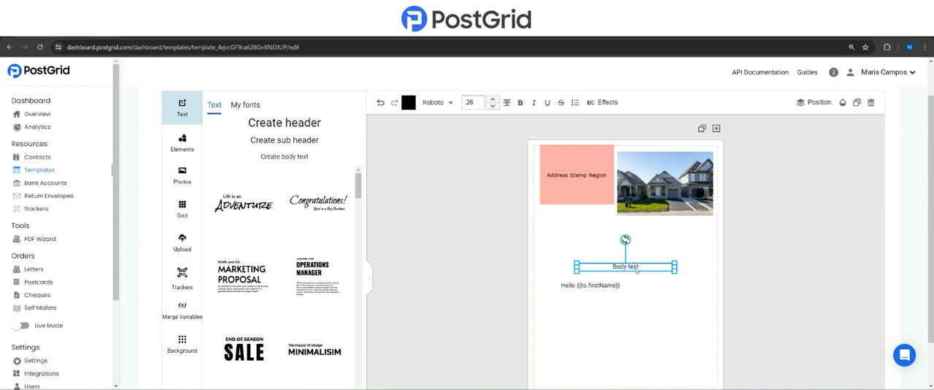
left_click_drag(640, 268, 605, 329)
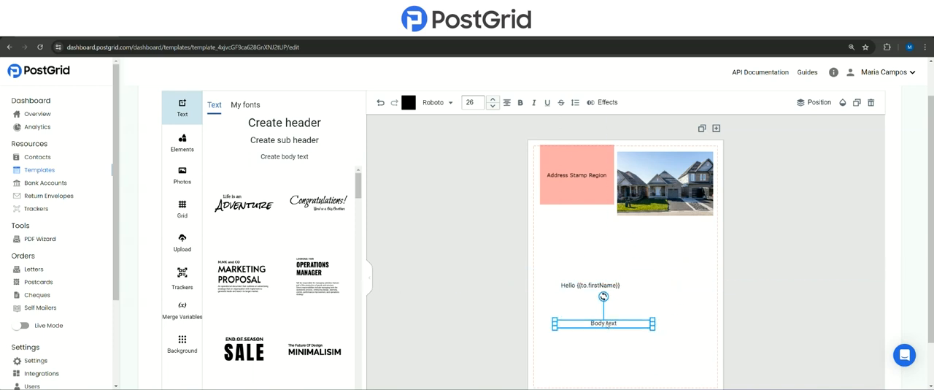
- Replace the new box's placeholder with "From: {{from.firstName}}" and move it slightly lower to line up with the greeting
triple_click(607, 325)
type("{{}}")
type("from.fir")
type("stName")
type("From:")
left_click(679, 316)
left_click_drag(644, 325, 633, 337)
left_click(662, 334)
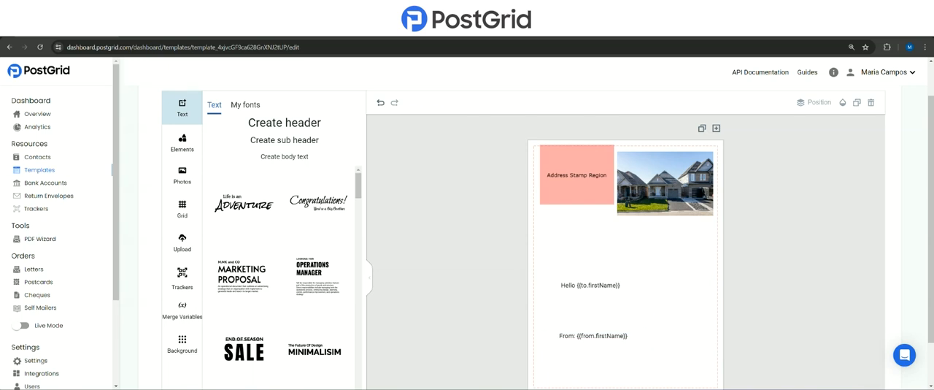
- Add another body text box, place it just below the Hello line, and align its text to the left edge
left_click(284, 156)
left_click(634, 249)
left_click_drag(632, 270, 617, 309)
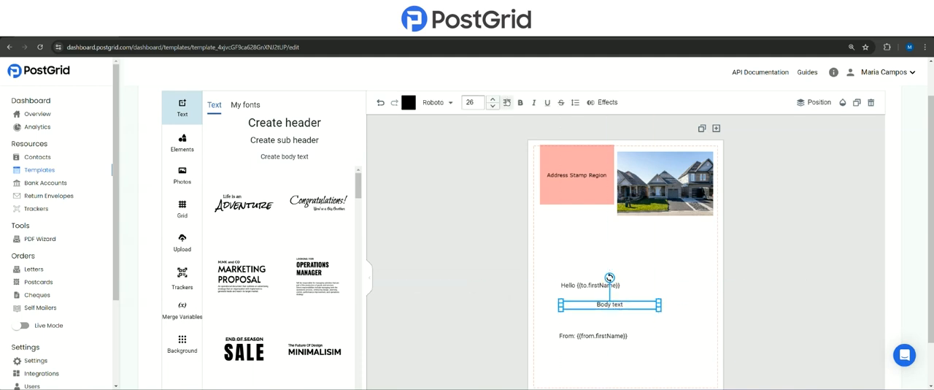
left_click(506, 102)
left_click(506, 102)
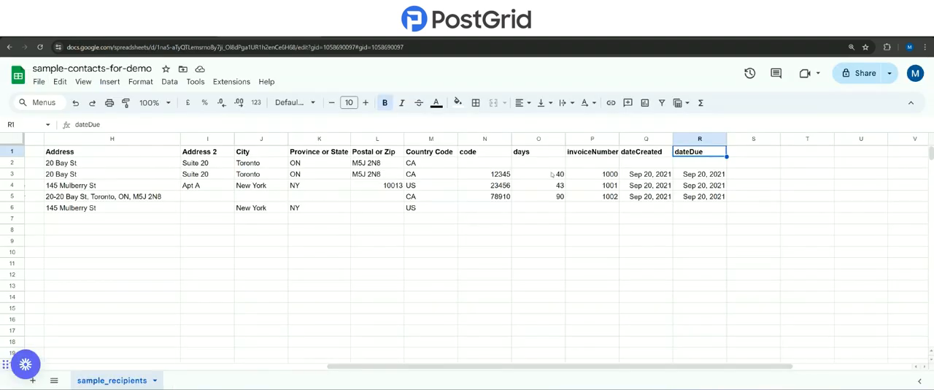
- Check the invoiceNumber column name in the contacts spreadsheet and replace the new box's placeholder with "Invoice: {{invoiceNumber}}"
left_click(589, 151)
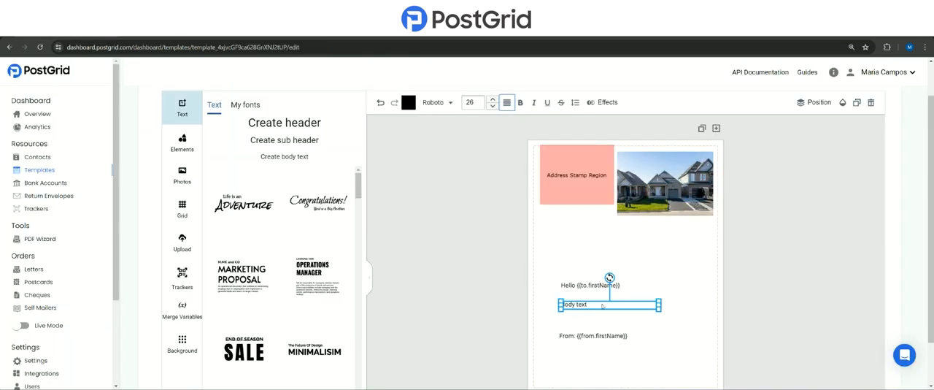
double_click(589, 305)
type("Invoice: {{}}invoiceNumber")
left_click(719, 284)
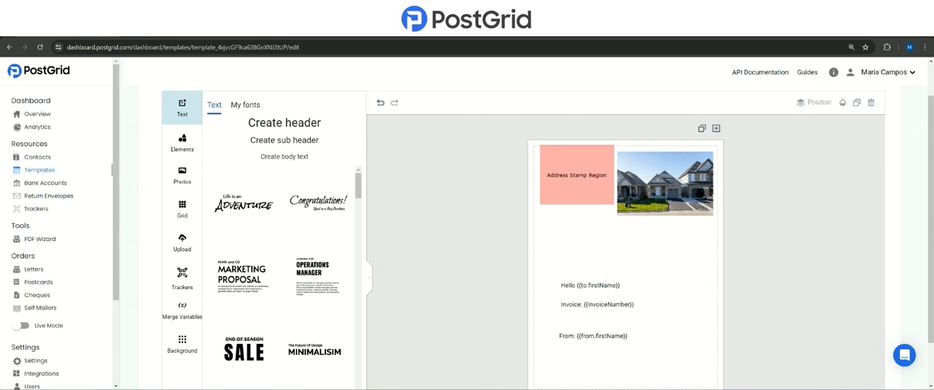
- Add a body text box directly beneath the Invoice line, reading "Due: {{dateDue}}" and aligned to the left edge
left_click(284, 156)
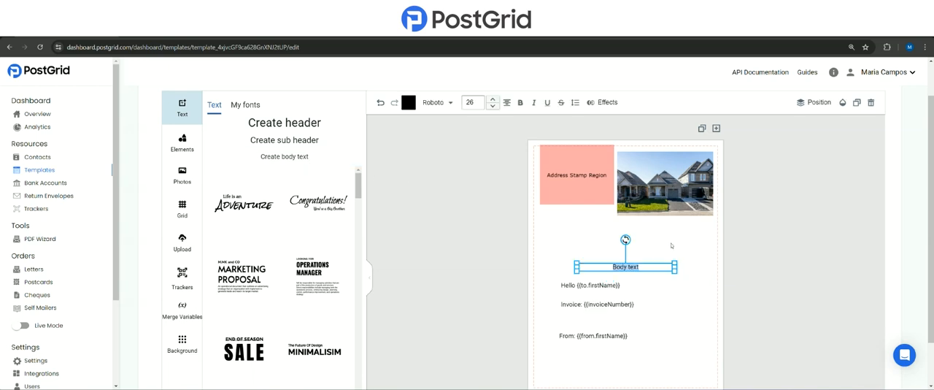
left_click_drag(636, 267, 620, 317)
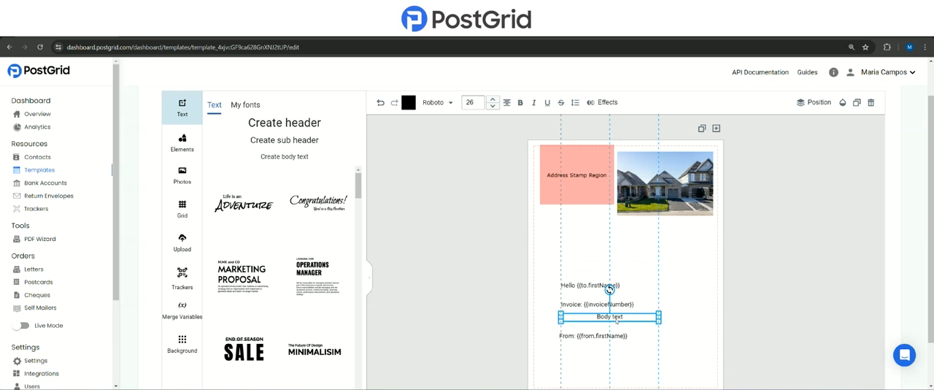
double_click(643, 315)
type("Due:")
type(" {{}}")
type("dateDue")
left_click(506, 102)
left_click(696, 295)
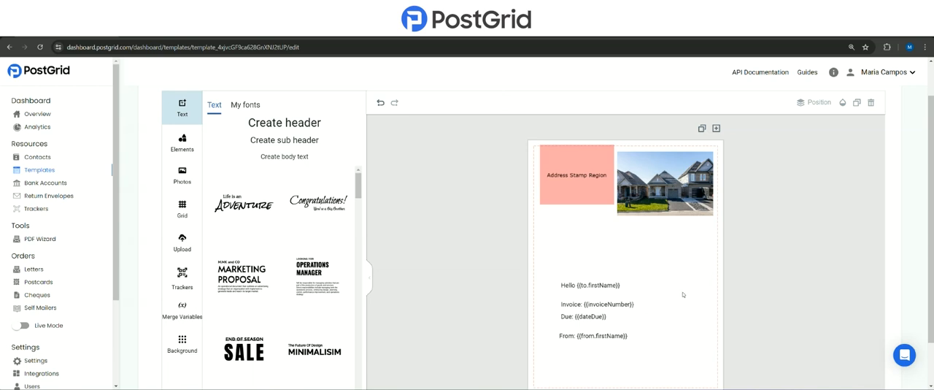
left_click(642, 286)
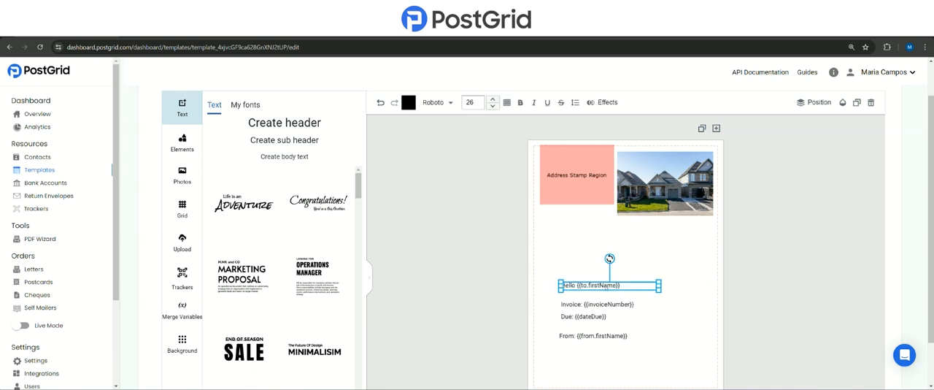
left_click(619, 337)
left_click(685, 325)
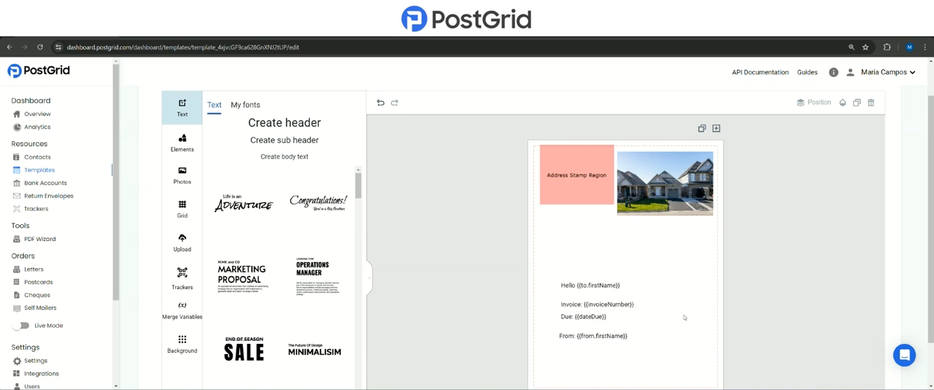
left_click_drag(554, 295, 661, 328)
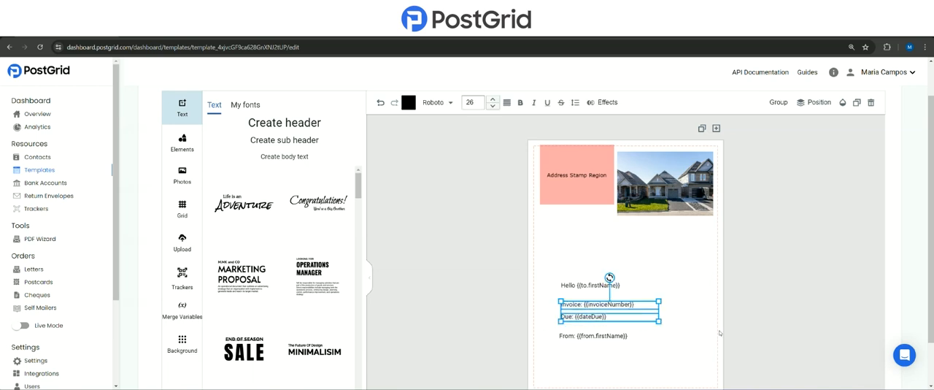
left_click(688, 304)
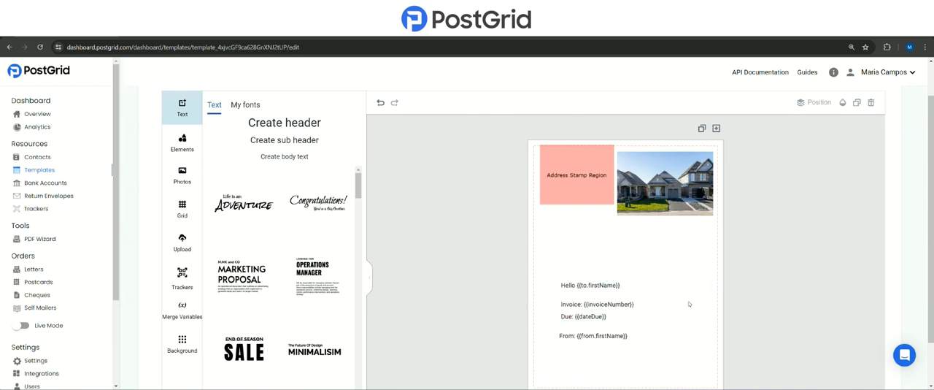